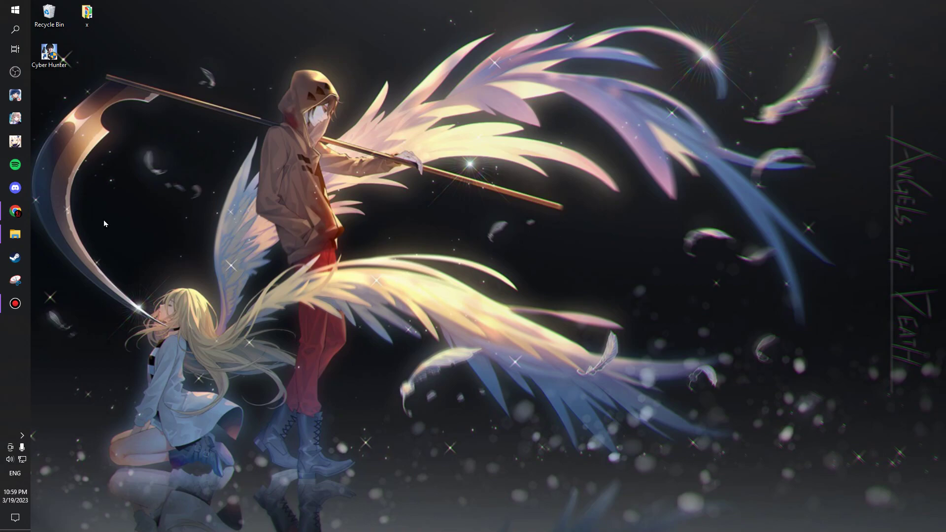
# Check the fix video, open the Cyber Huner FIX folder, then minimize both windows
pyautogui.click(13, 215)
pyautogui.scroll(-1, 200, 381)
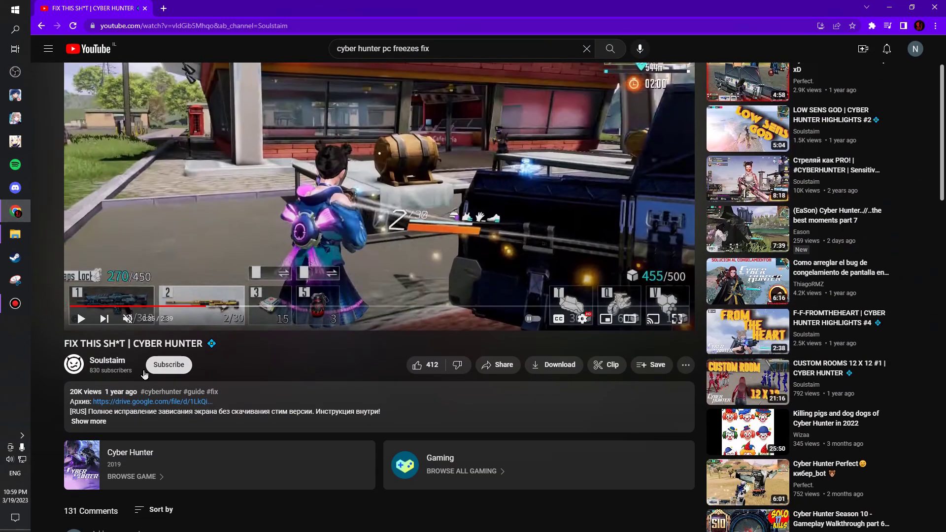
pyautogui.scroll(-1, 200, 382)
pyautogui.scroll(1, 200, 381)
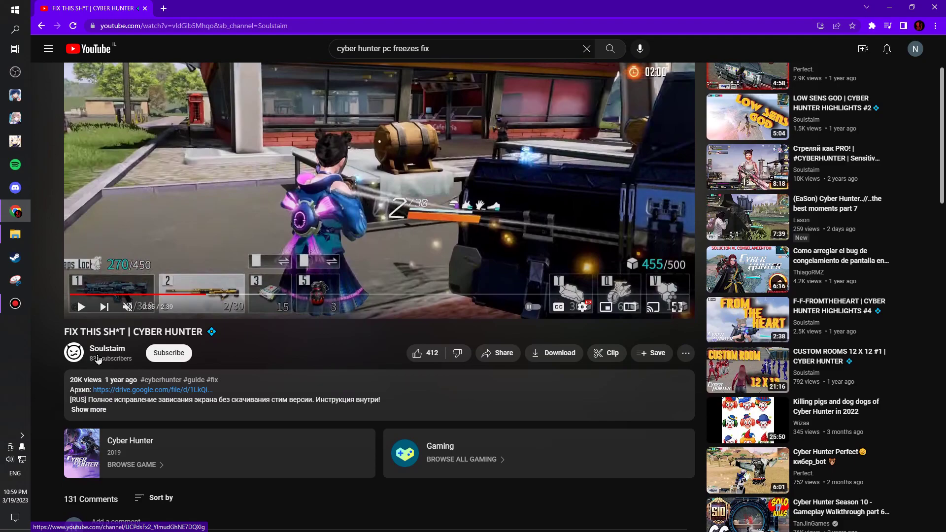
pyautogui.scroll(1, 320, 397)
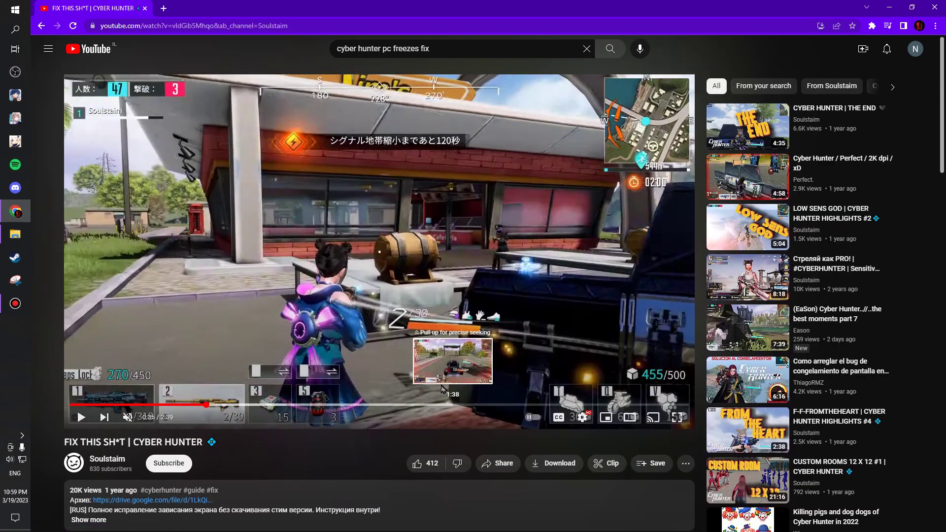
pyautogui.scroll(-1, 308, 476)
pyautogui.scroll(-2, 171, 375)
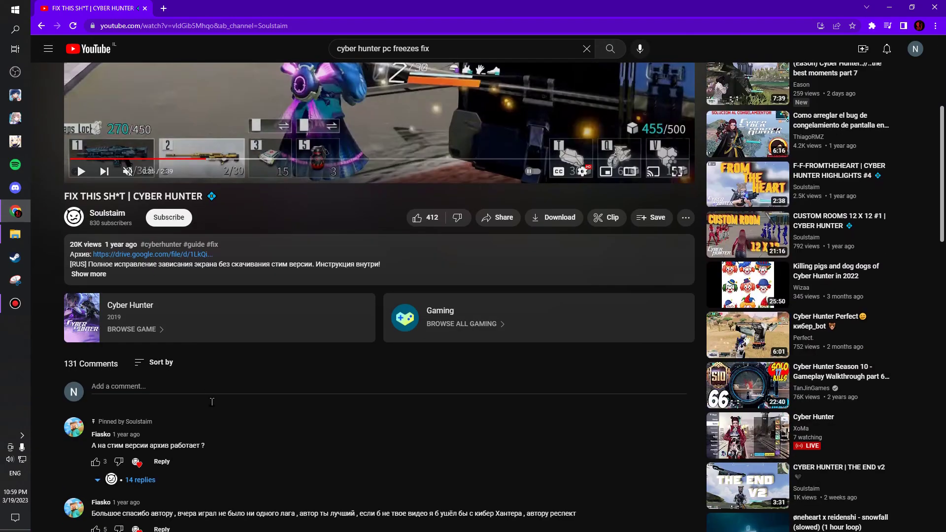
pyautogui.scroll(3, 249, 421)
pyautogui.scroll(-3, 250, 422)
pyautogui.scroll(1, 251, 423)
pyautogui.scroll(-1, 250, 427)
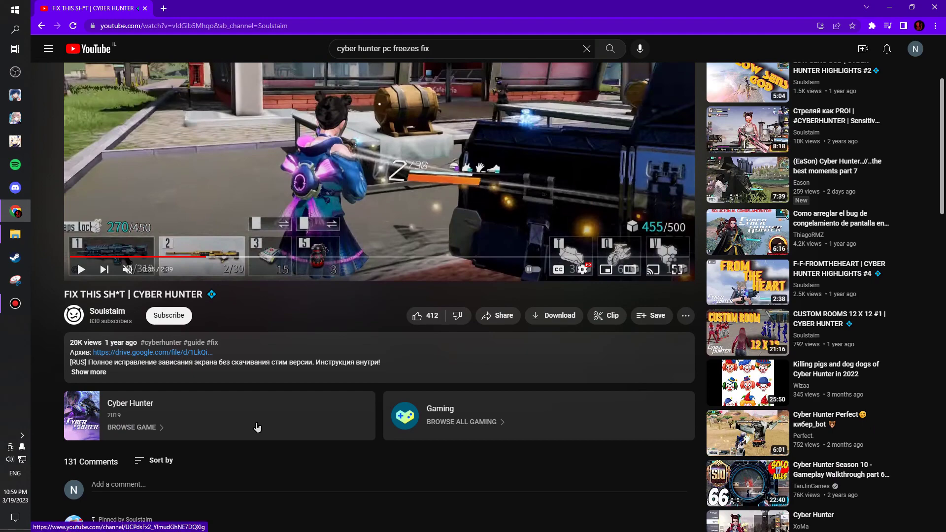
pyautogui.scroll(1, 232, 413)
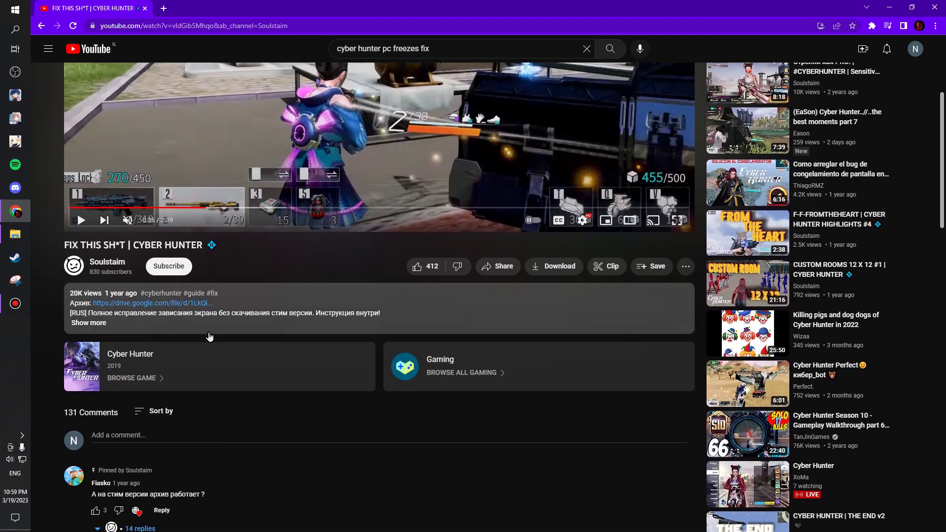
pyautogui.scroll(3, 210, 336)
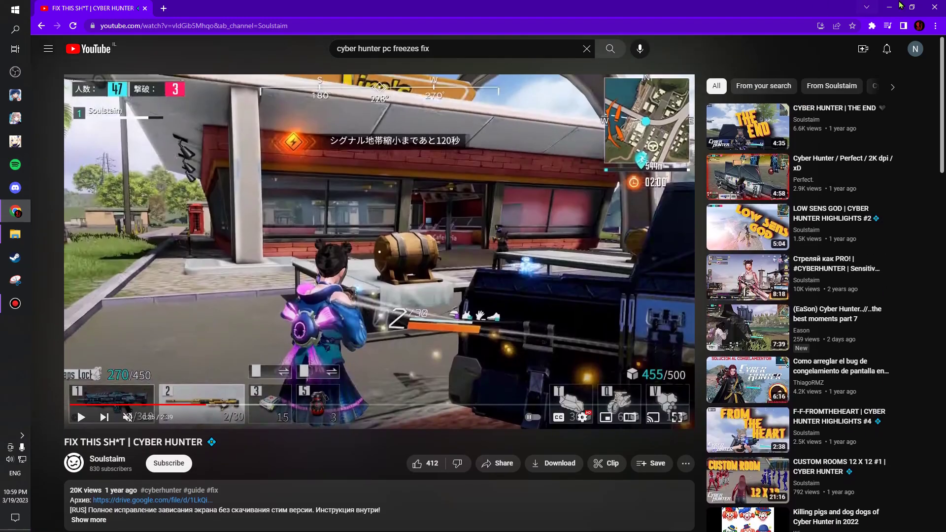
pyautogui.click(888, 8)
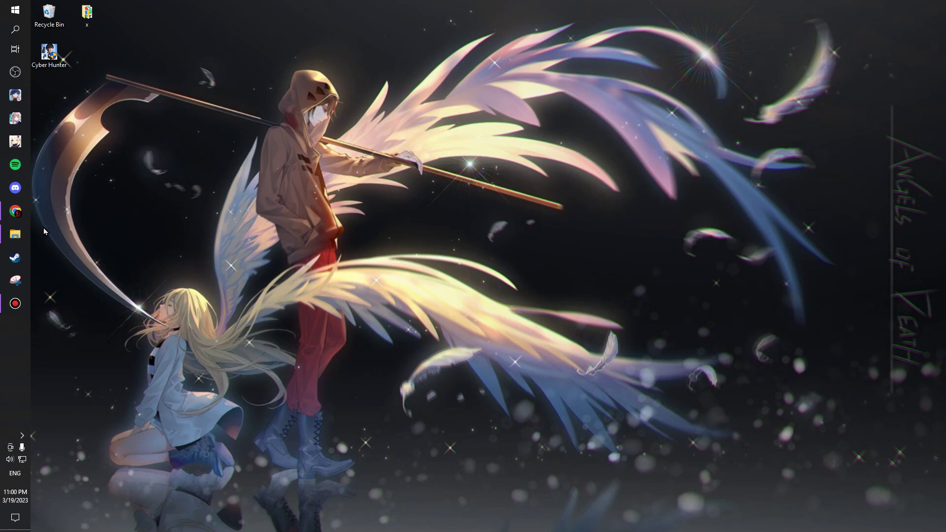
pyautogui.click(24, 236)
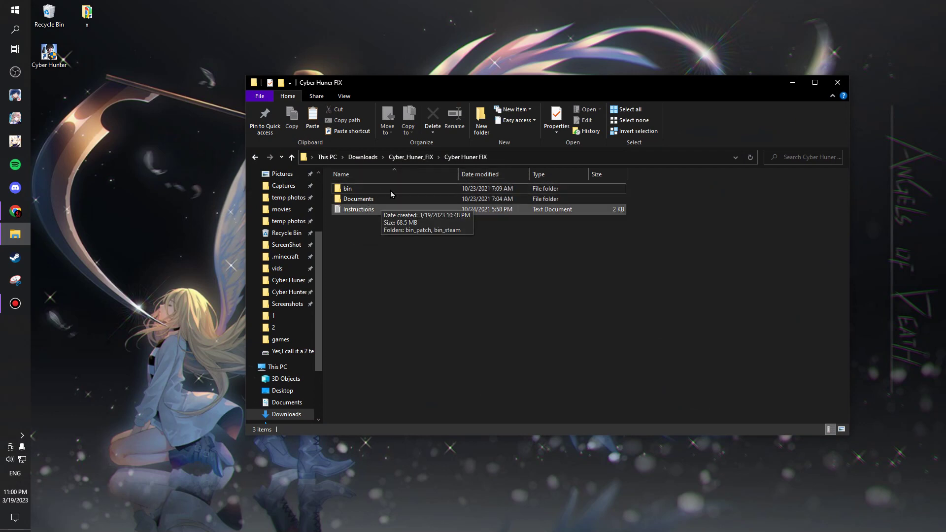
pyautogui.click(406, 157)
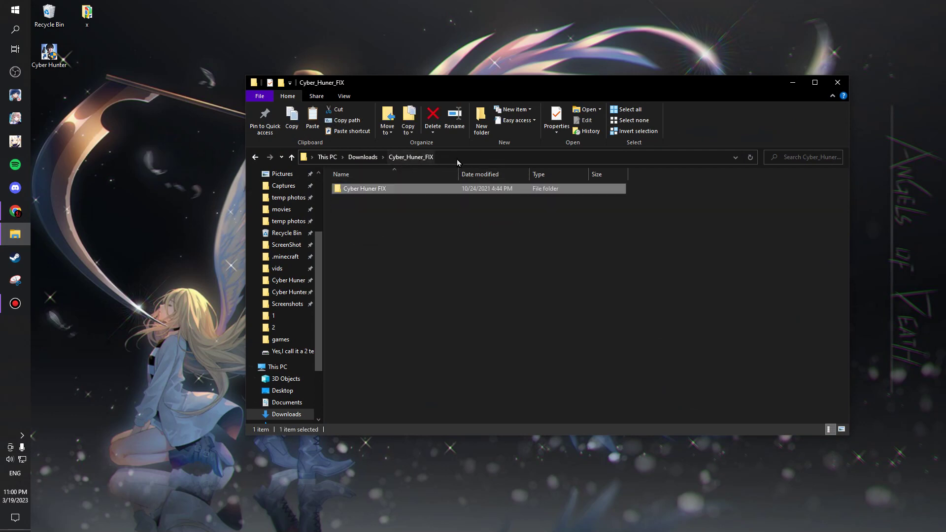
pyautogui.doubleClick(405, 190)
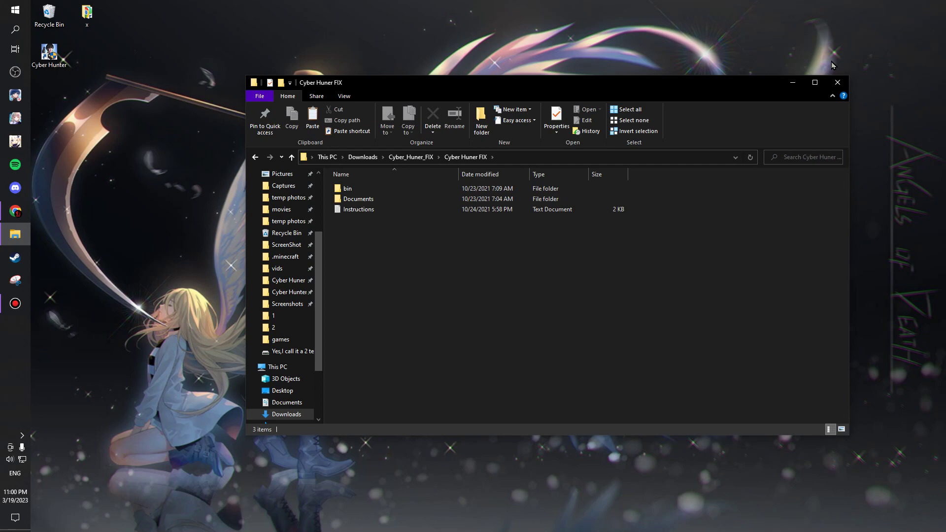
pyautogui.click(794, 83)
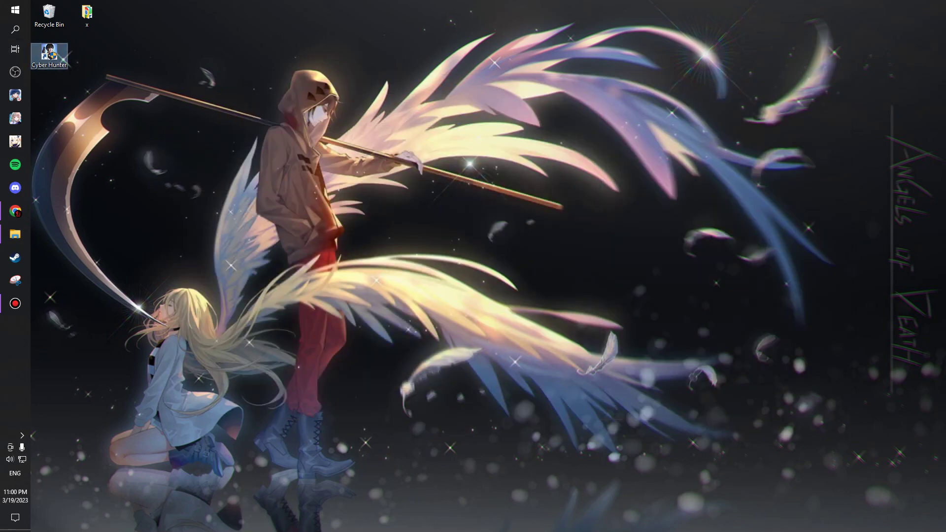
# Launch Cyber Hunter, log in with the saved account and enter the training ground
pyautogui.click(397, 305)
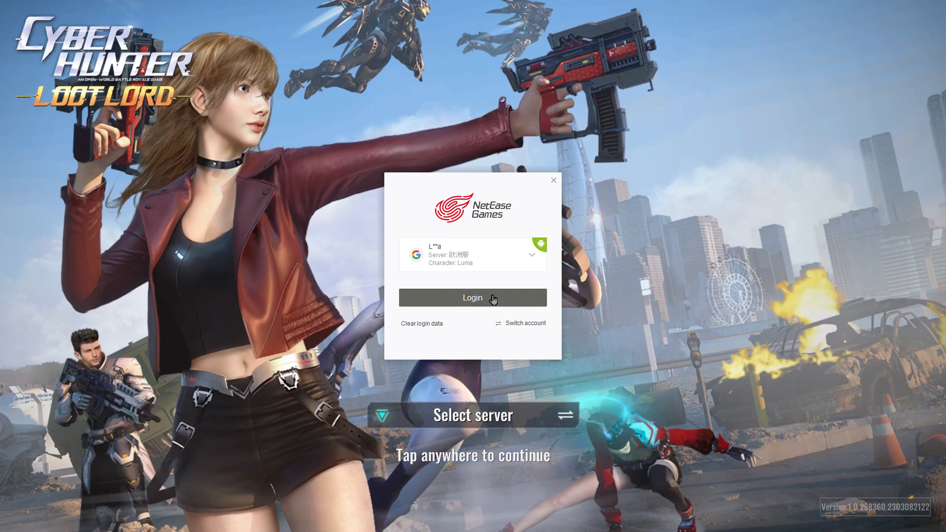
pyautogui.click(493, 299)
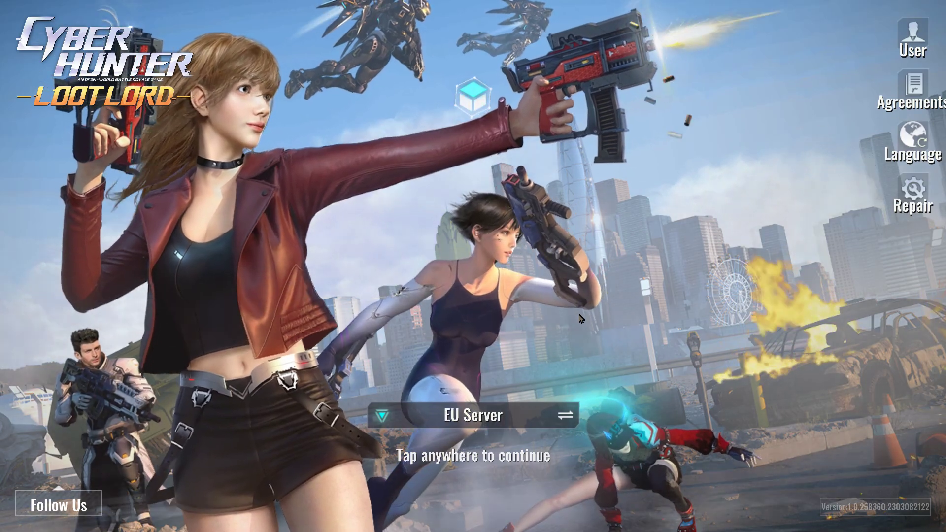
pyautogui.click(580, 316)
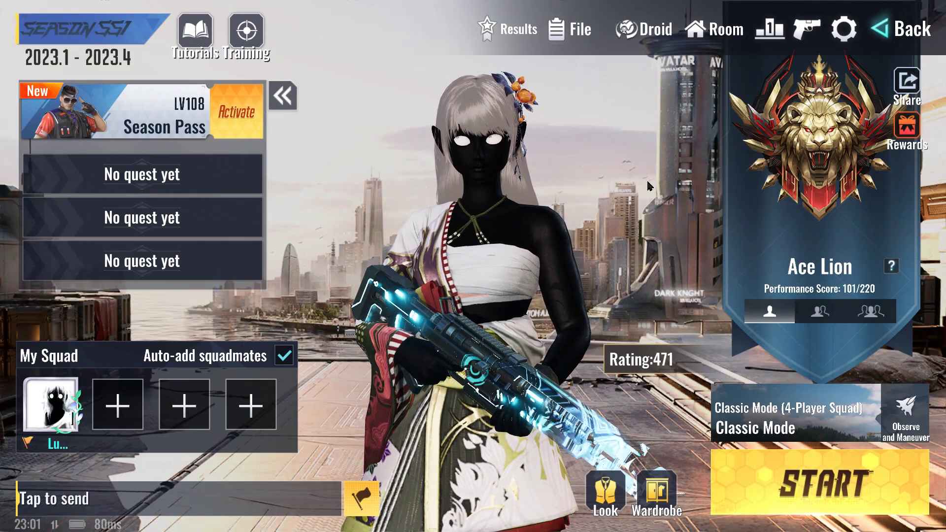
pyautogui.click(925, 27)
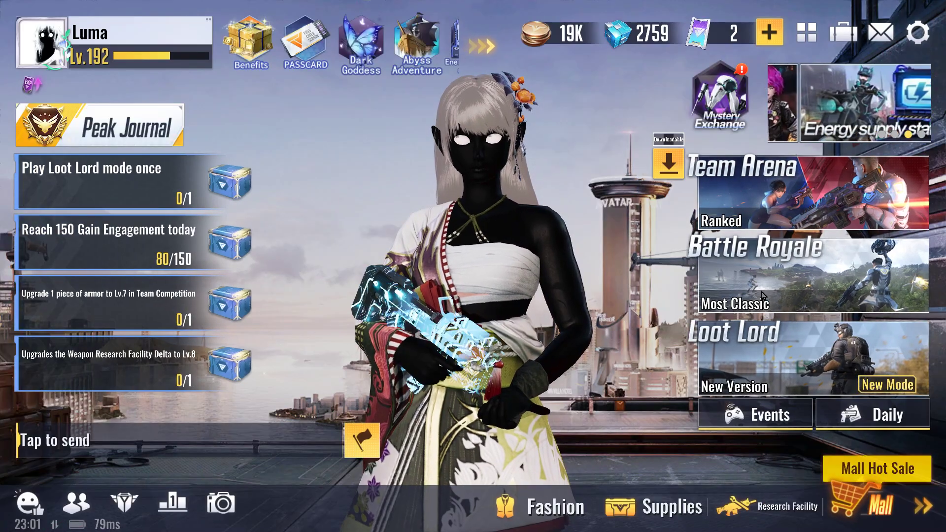
pyautogui.click(813, 249)
pyautogui.click(240, 37)
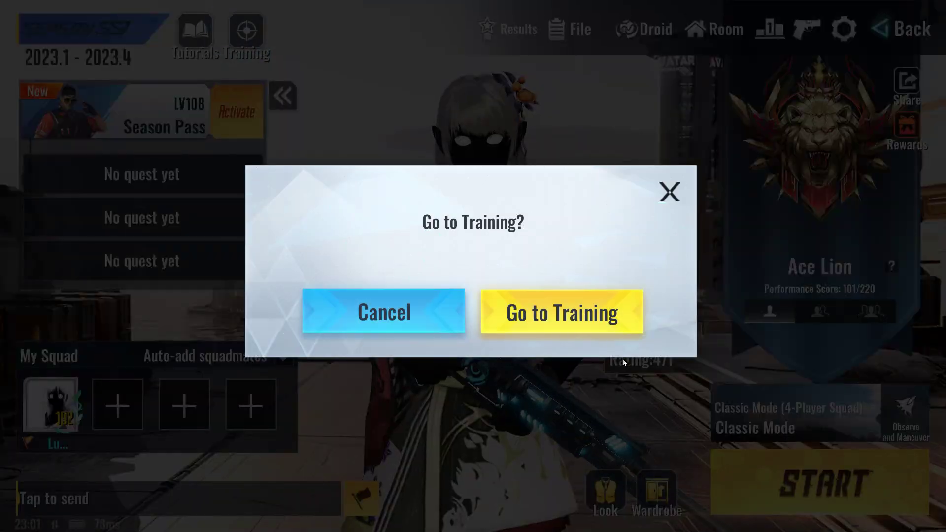
pyautogui.click(510, 314)
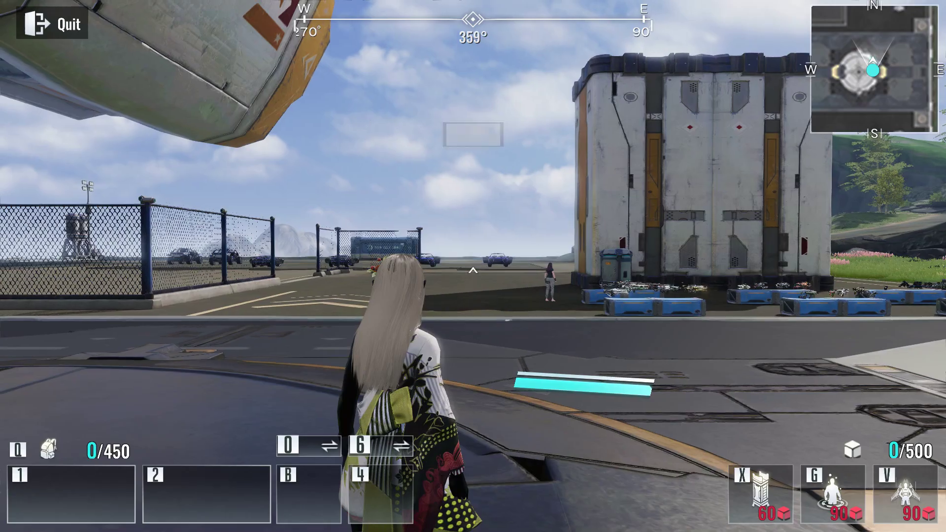
# Leave the game through the Windows Start menu to reach the desktop
pyautogui.press('super')
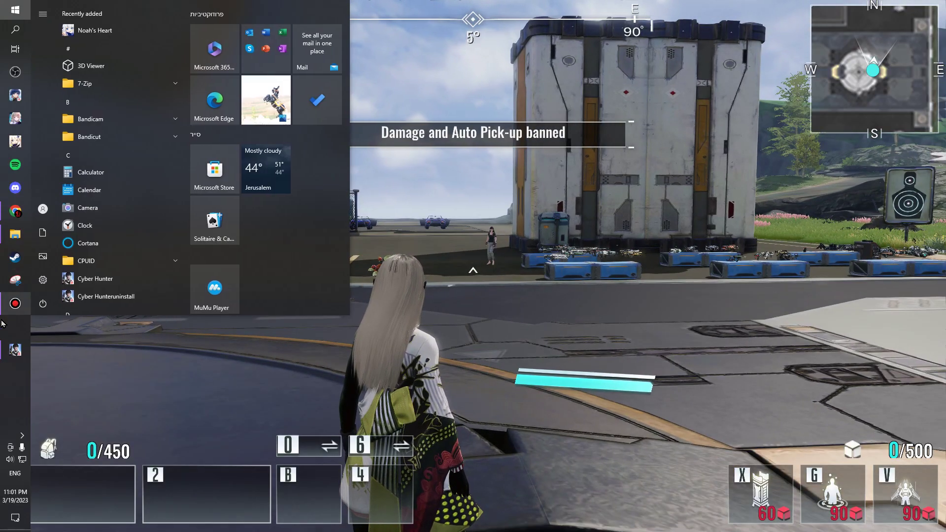
pyautogui.click(596, 216)
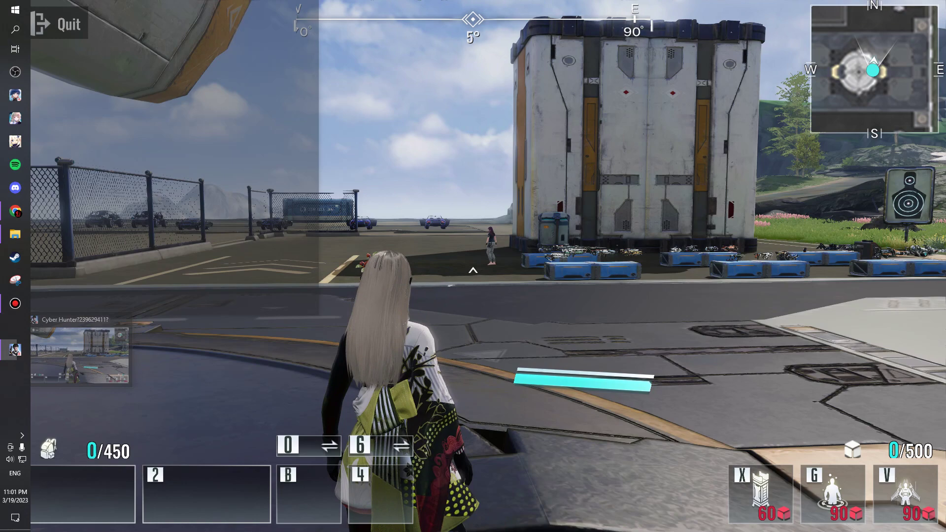
pyautogui.press('super')
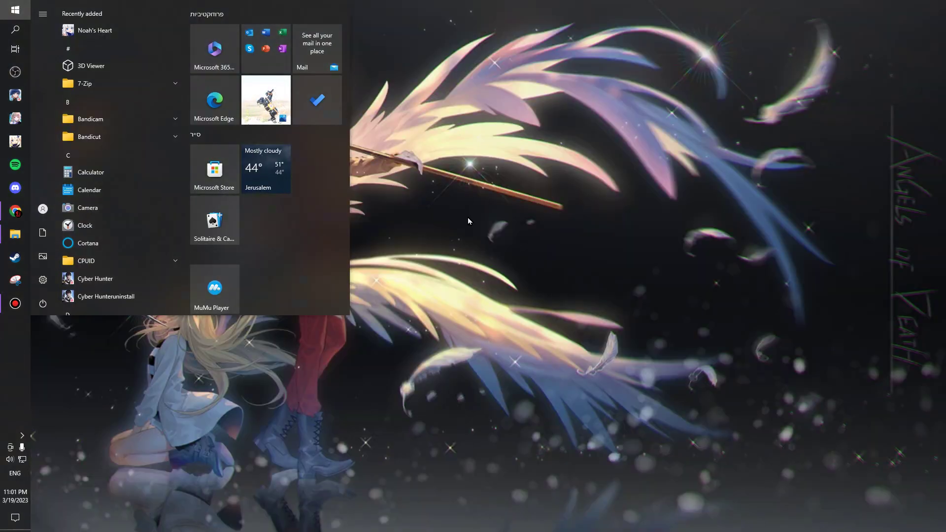
pyautogui.click(467, 220)
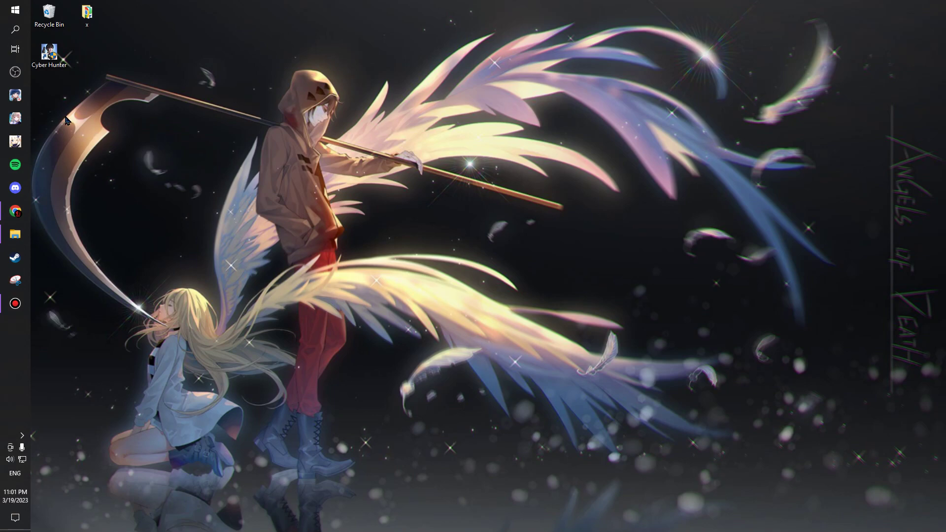
# Select all the fix files in the Cyber Huner FIX folder and copy them
pyautogui.click(15, 235)
pyautogui.moveTo(363, 222); pyautogui.dragTo(361, 190)
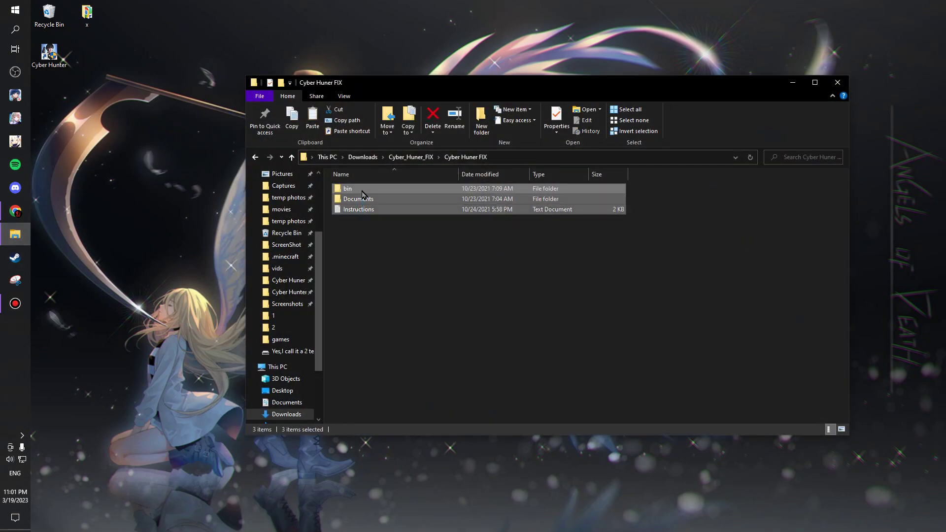
pyautogui.rightClick(361, 190)
pyautogui.click(394, 361)
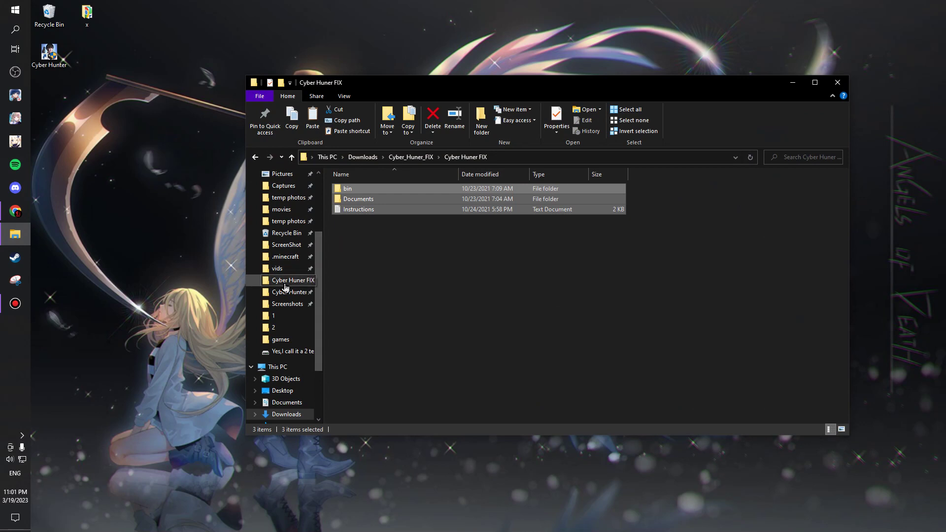
# Paste the fix files into D:\games\cyber hunter\Cyber Hunter, replacing same-named files
pyautogui.click(271, 293)
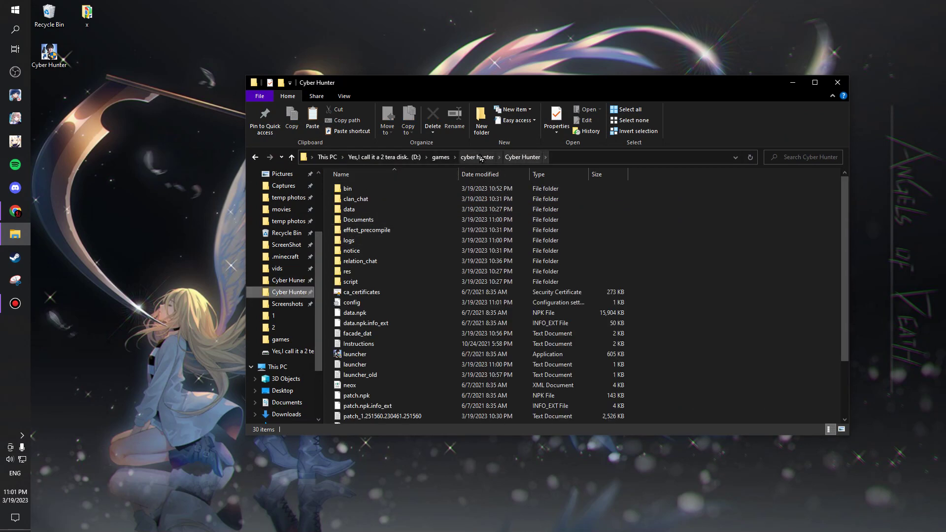
pyautogui.rightClick(678, 266)
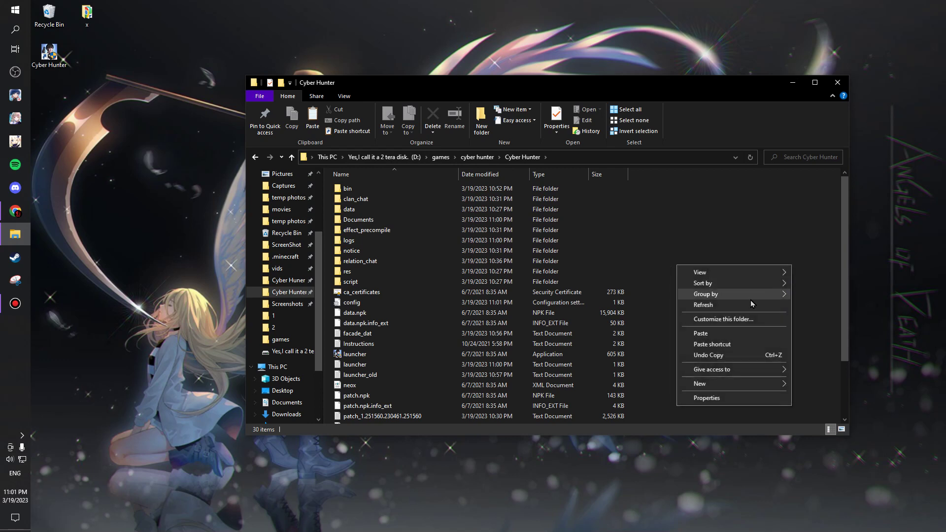
pyautogui.click(699, 333)
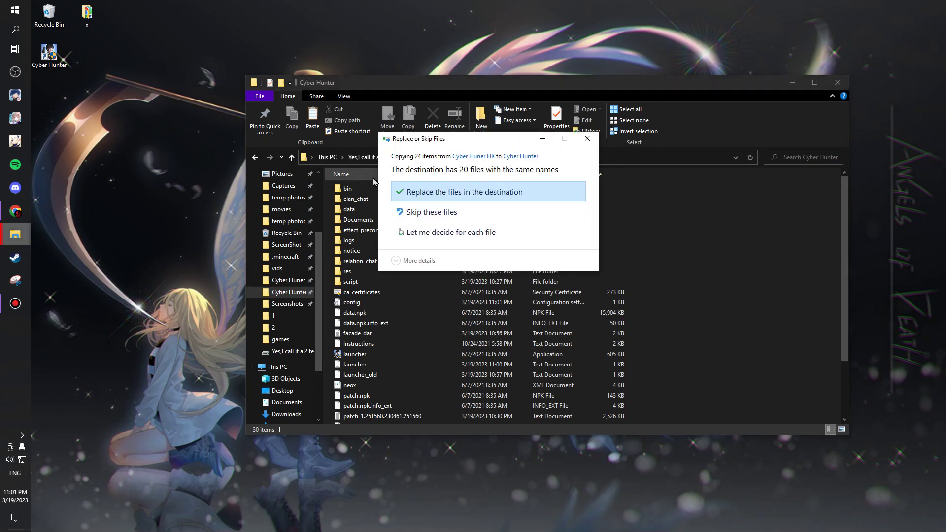
pyautogui.click(408, 190)
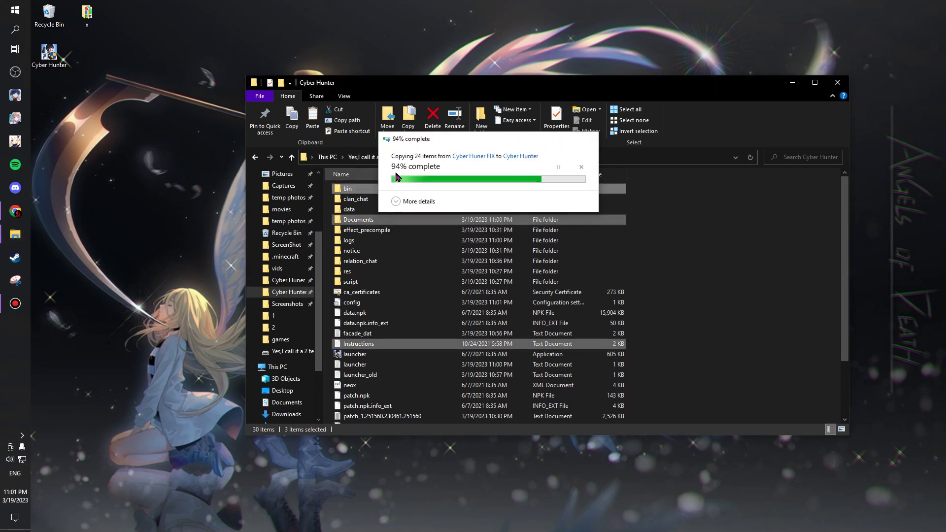
# Relaunch Cyber Hunter from the desktop shortcut, log in and pass the title screen
pyautogui.click(836, 82)
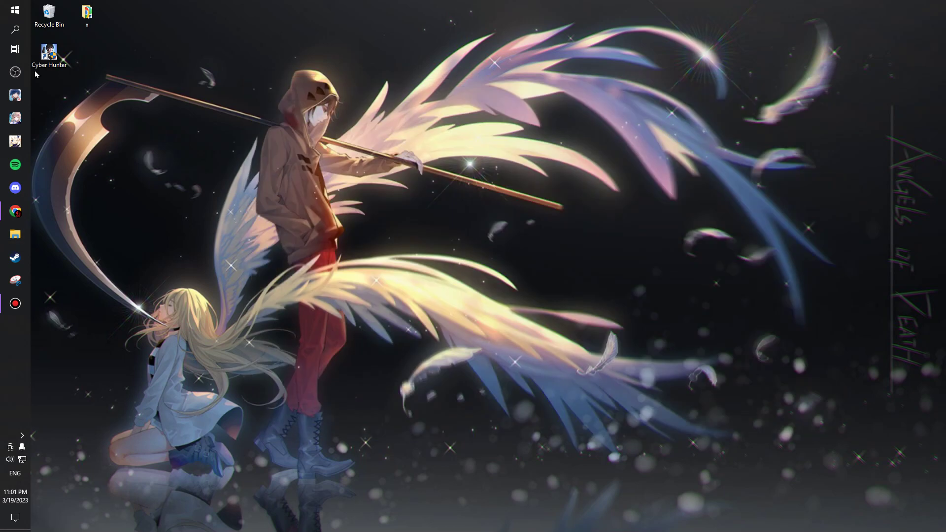
pyautogui.doubleClick(48, 54)
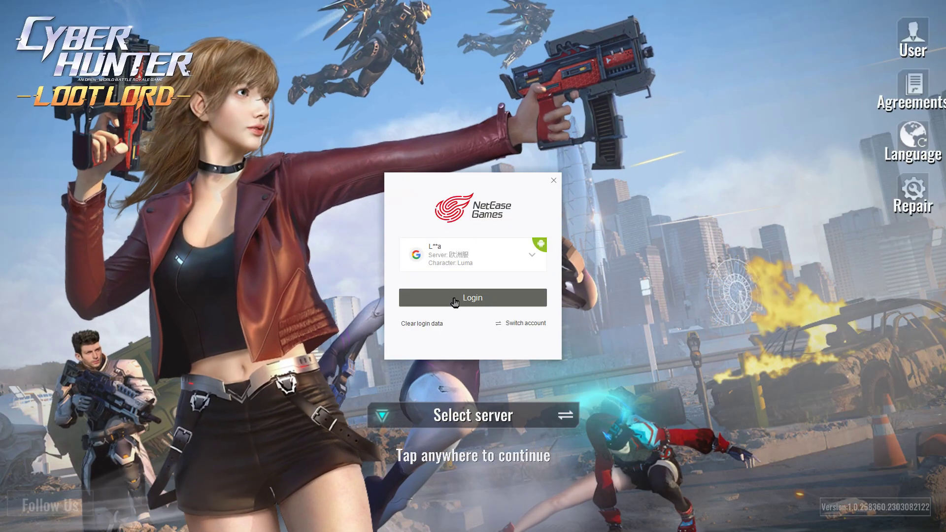
pyautogui.click(448, 298)
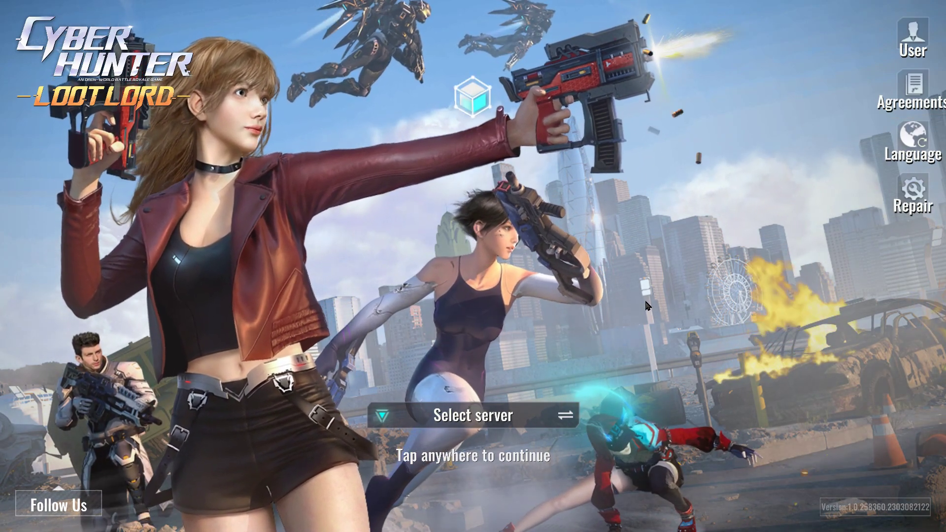
pyautogui.click(647, 304)
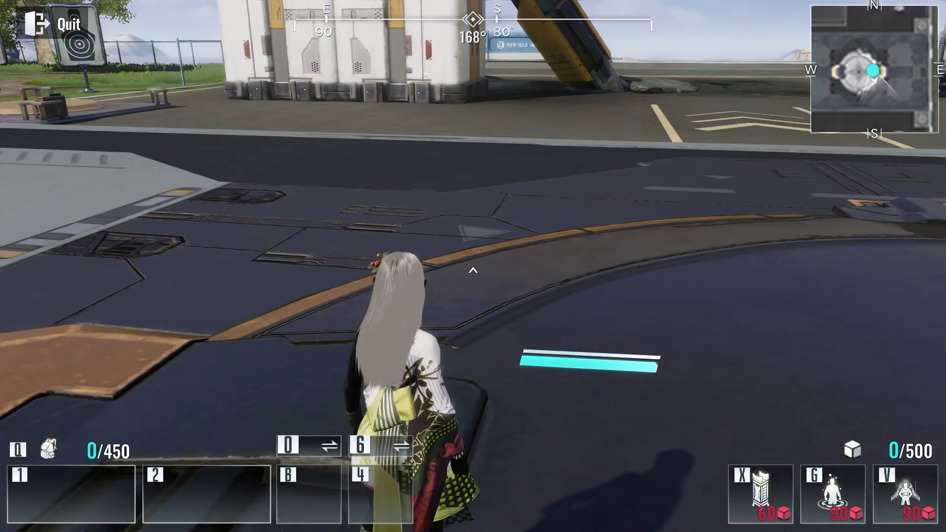
# Return from the match to the lobby via the Esc menu's To Lobby option
pyautogui.press('Escape')
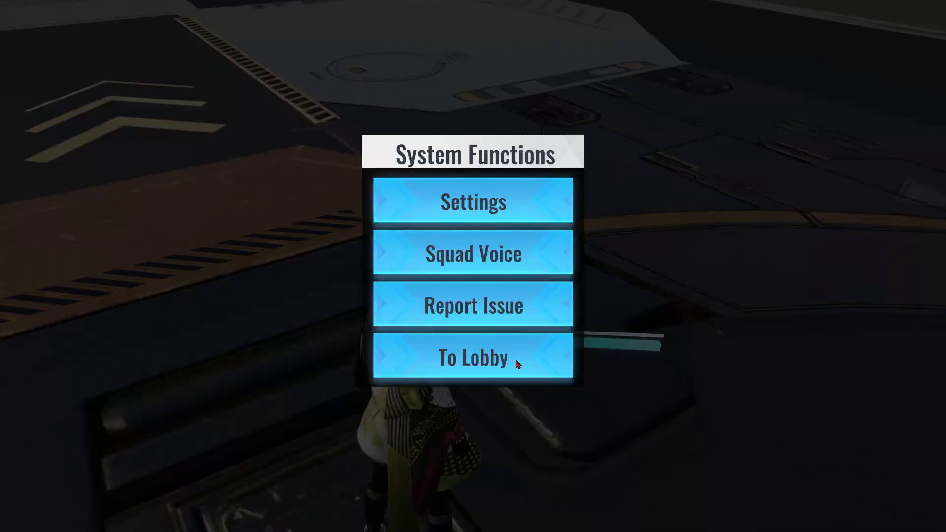
pyautogui.click(517, 362)
pyautogui.click(559, 311)
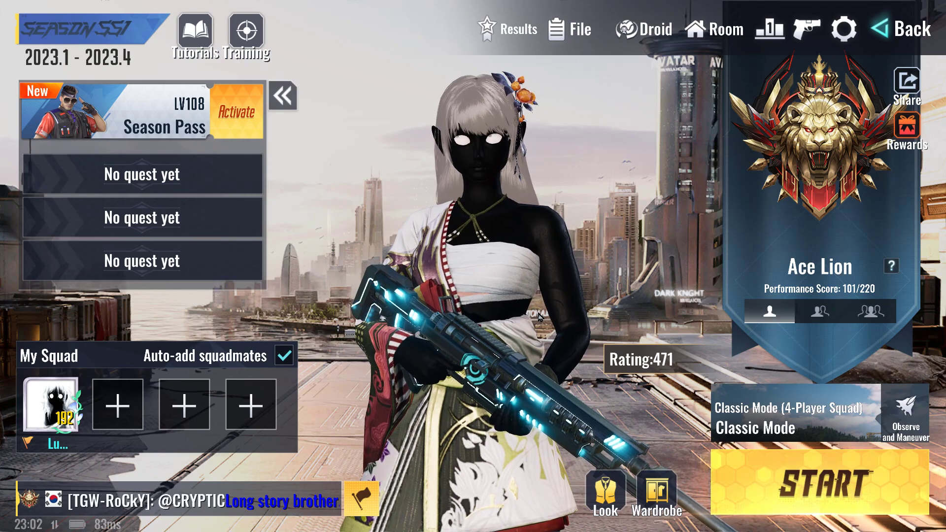
pyautogui.press('super')
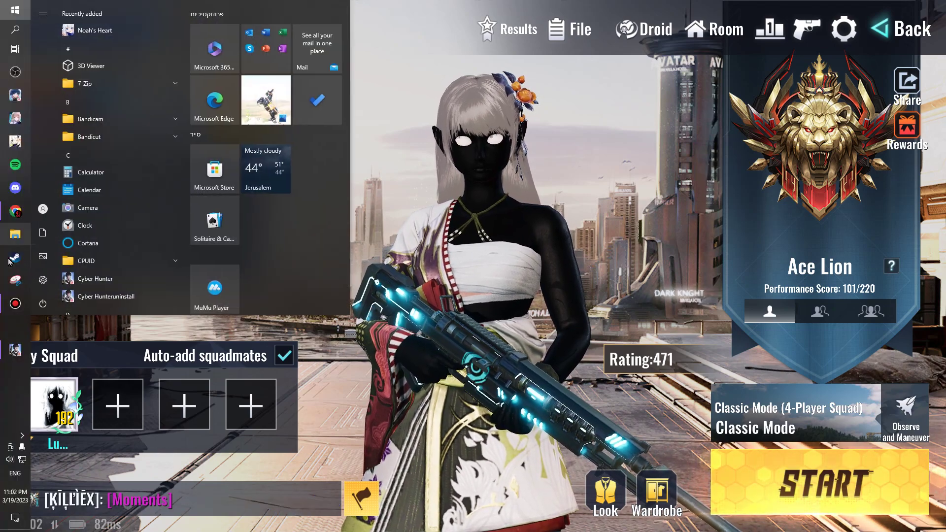
pyautogui.click(15, 212)
pyautogui.click(104, 247)
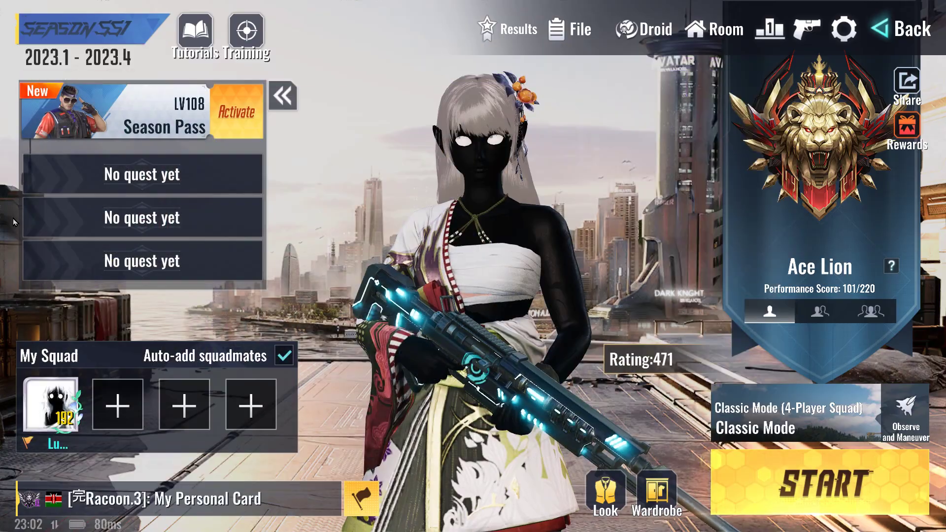
pyautogui.press('super')
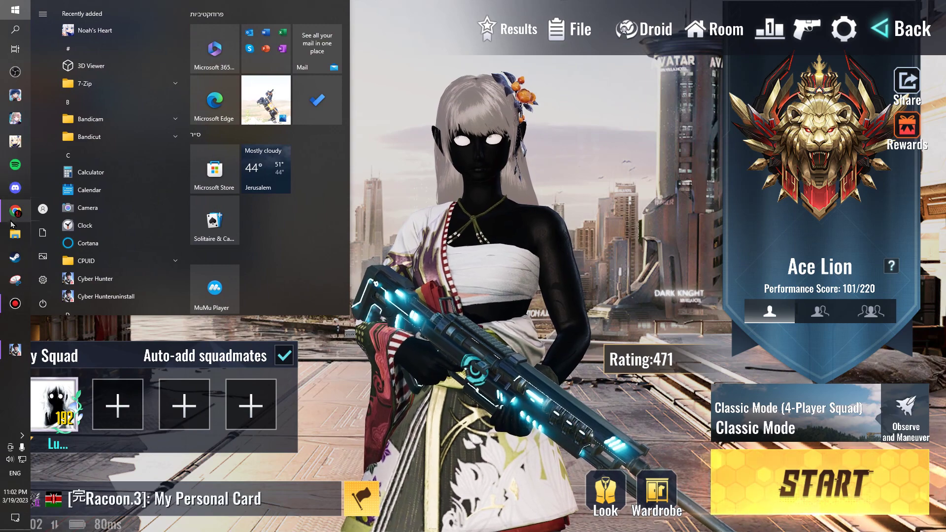
pyautogui.click(14, 233)
pyautogui.click(280, 311)
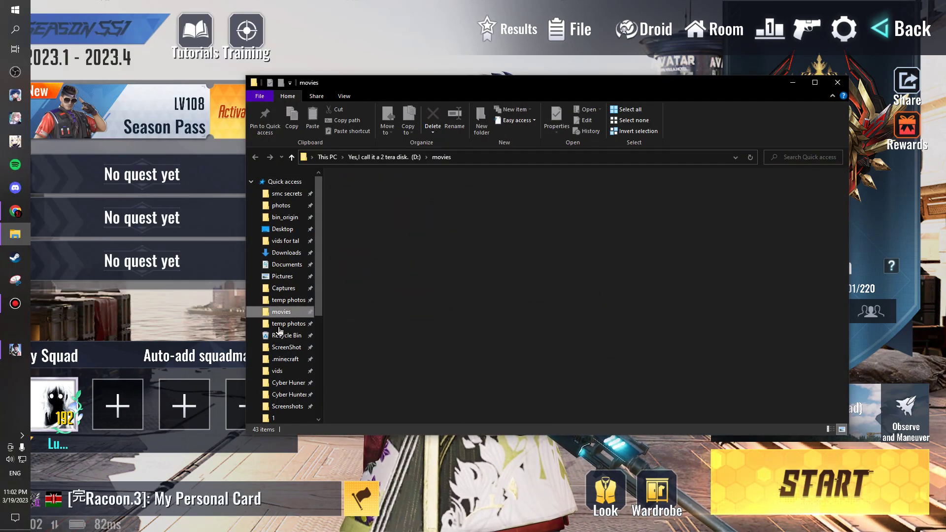
pyautogui.click(288, 394)
pyautogui.click(288, 382)
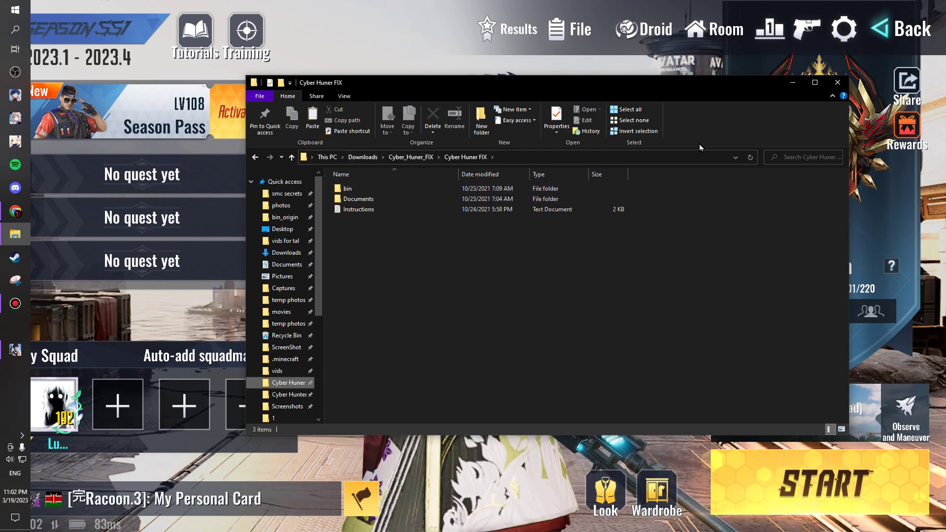
pyautogui.click(835, 83)
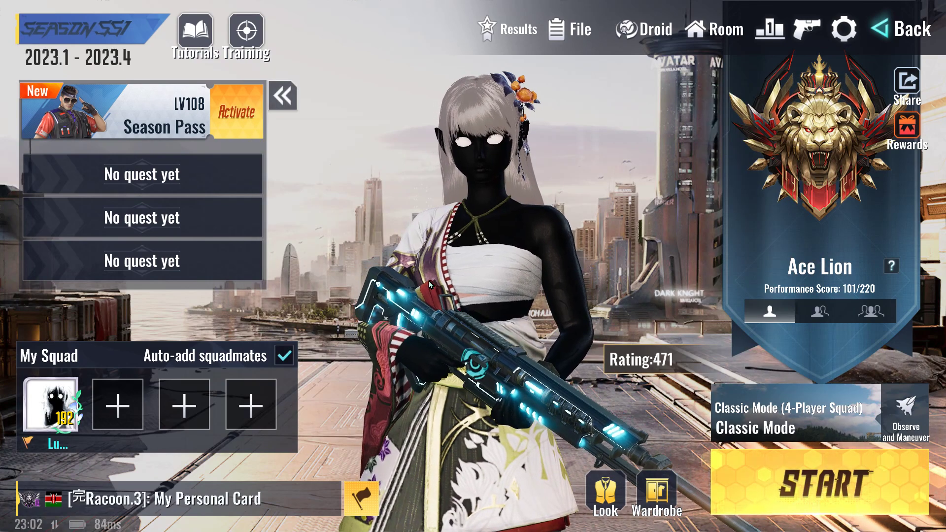
pyautogui.press('super')
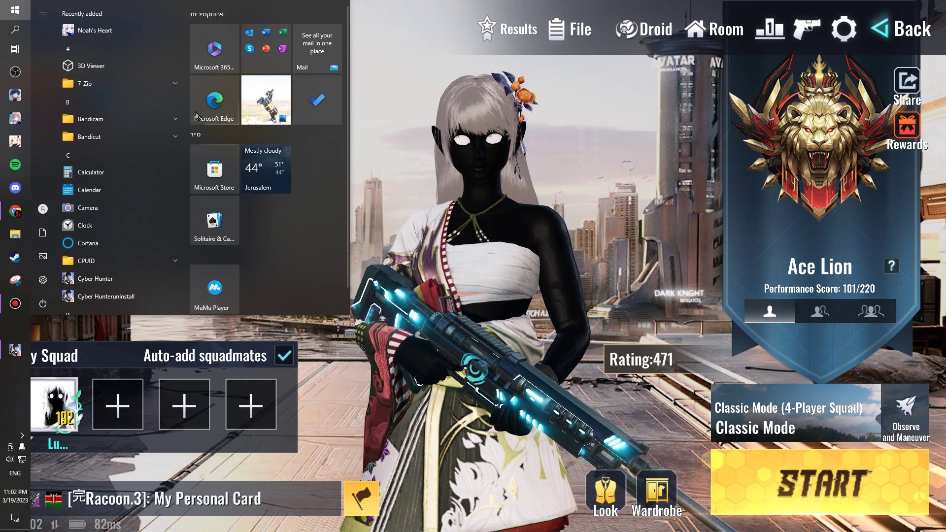
pyautogui.click(565, 280)
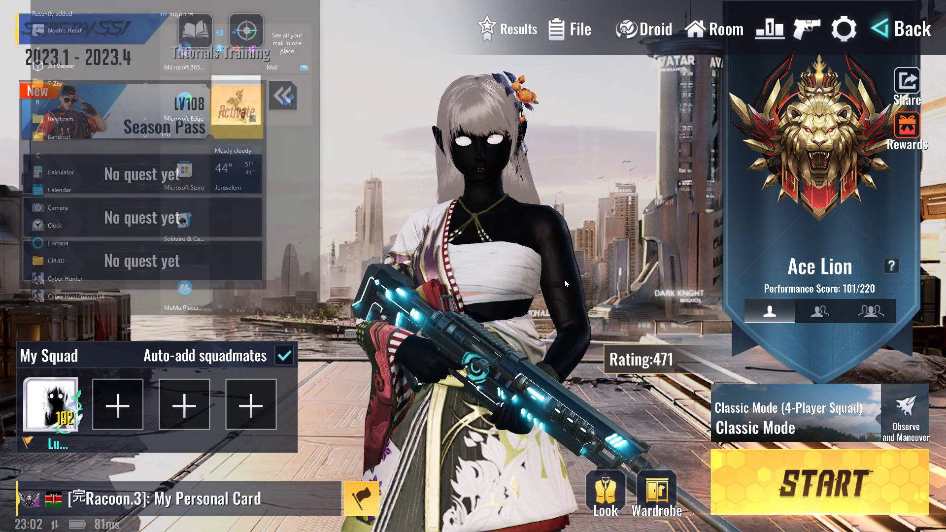